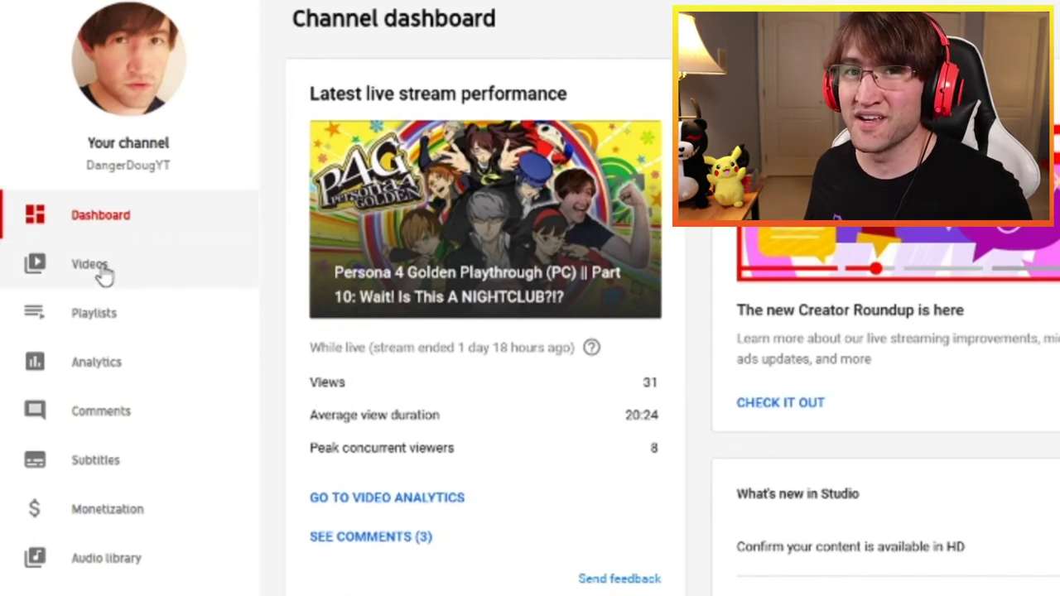
# Show the channel's Live videos list and open the upcoming stream's details.
pyautogui.click(91, 267)
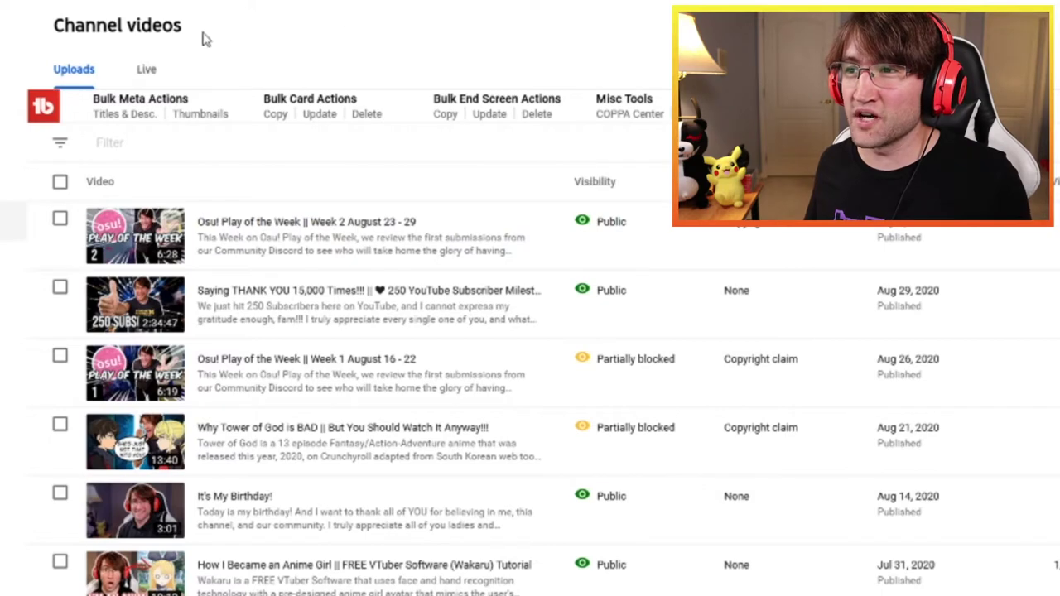
pyautogui.click(146, 73)
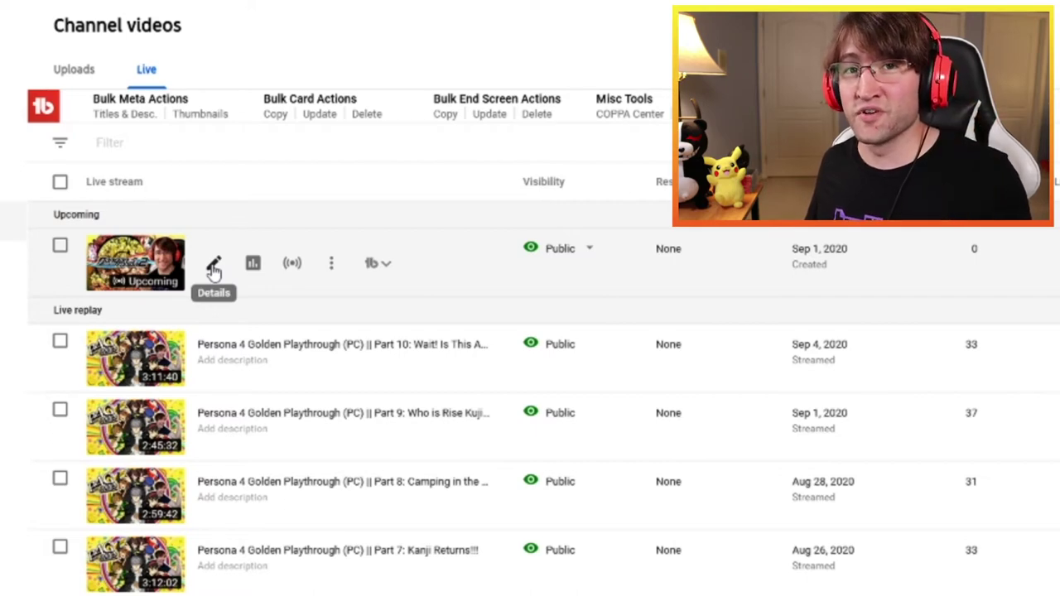
pyautogui.click(214, 265)
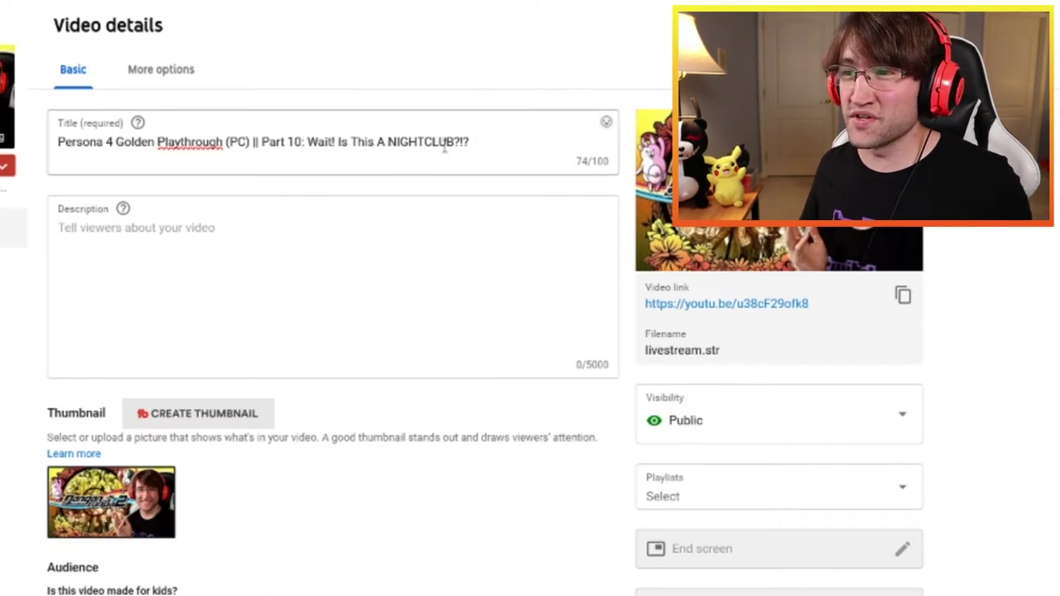
# Select the Part 10 stream title, then move on to the empty description box.
pyautogui.tripleClick(52, 145)
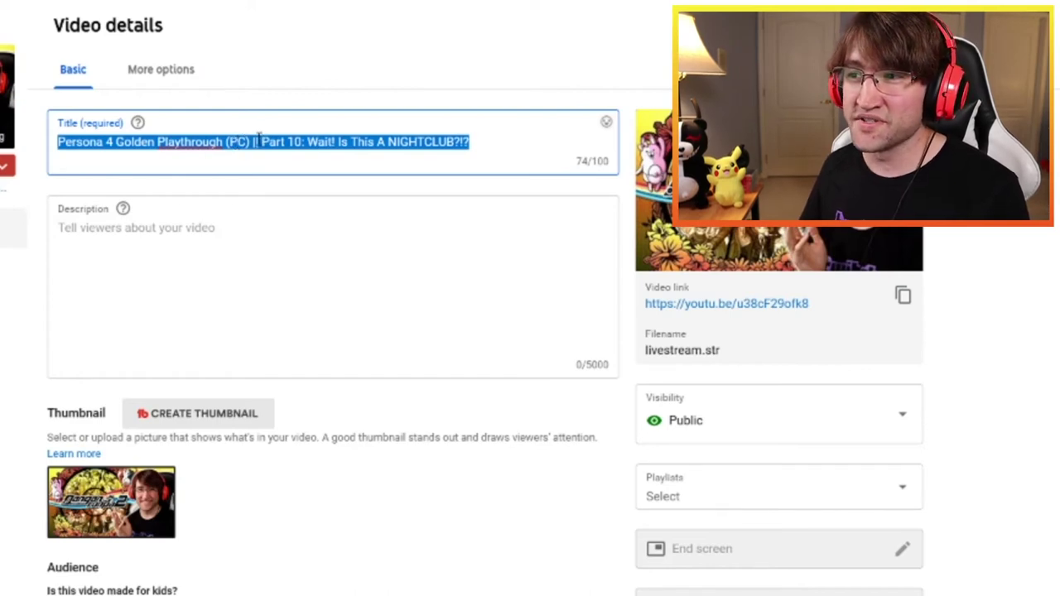
pyautogui.click(258, 140)
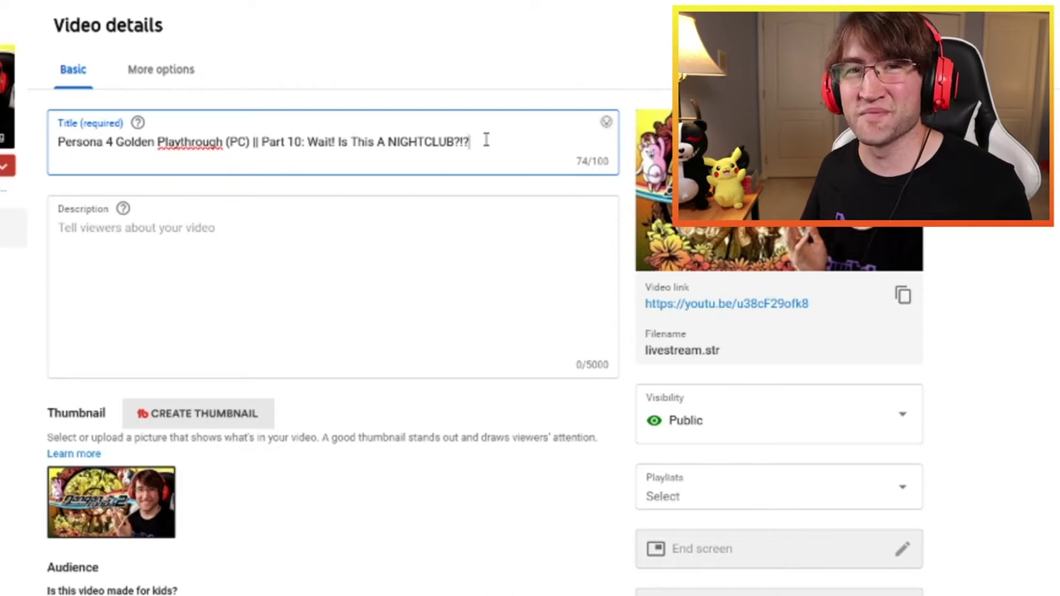
pyautogui.press('Tab')
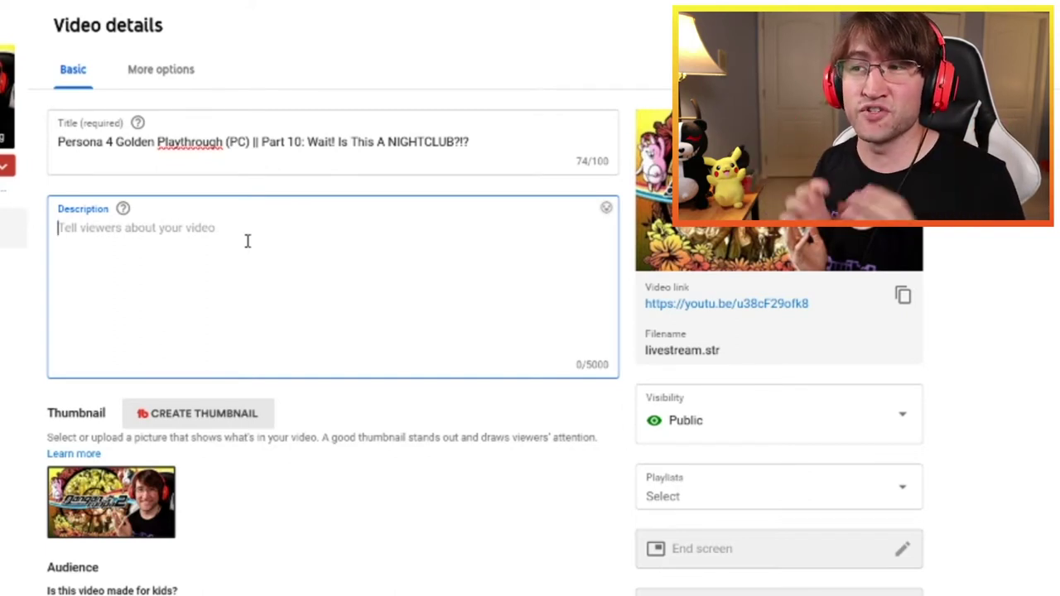
pyautogui.scroll(-3, 248, 241)
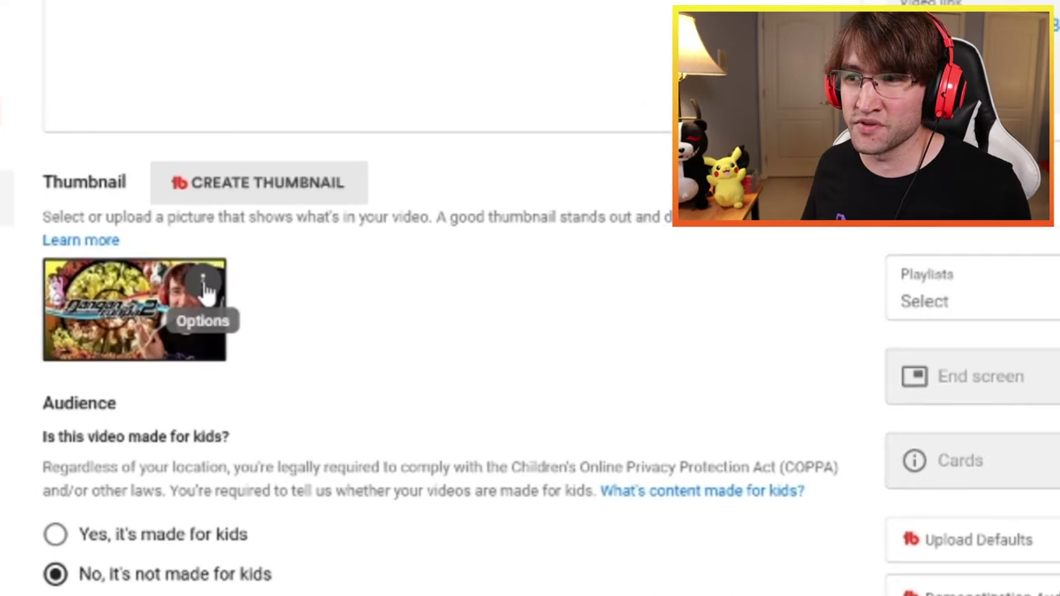
# Change the stream's thumbnail to the Persona40 image from disk.
pyautogui.click(206, 283)
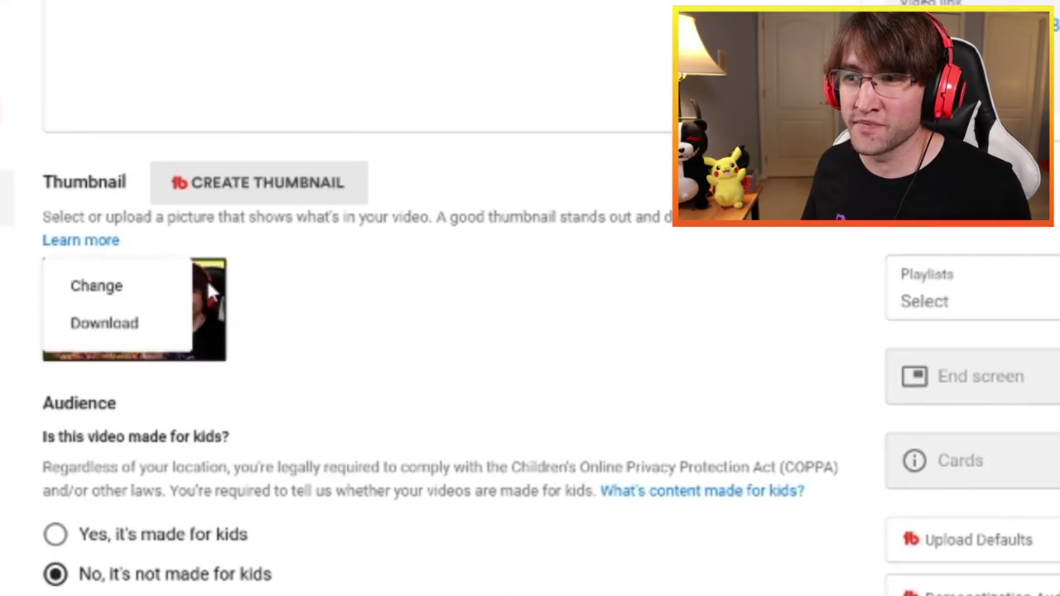
pyautogui.click(155, 298)
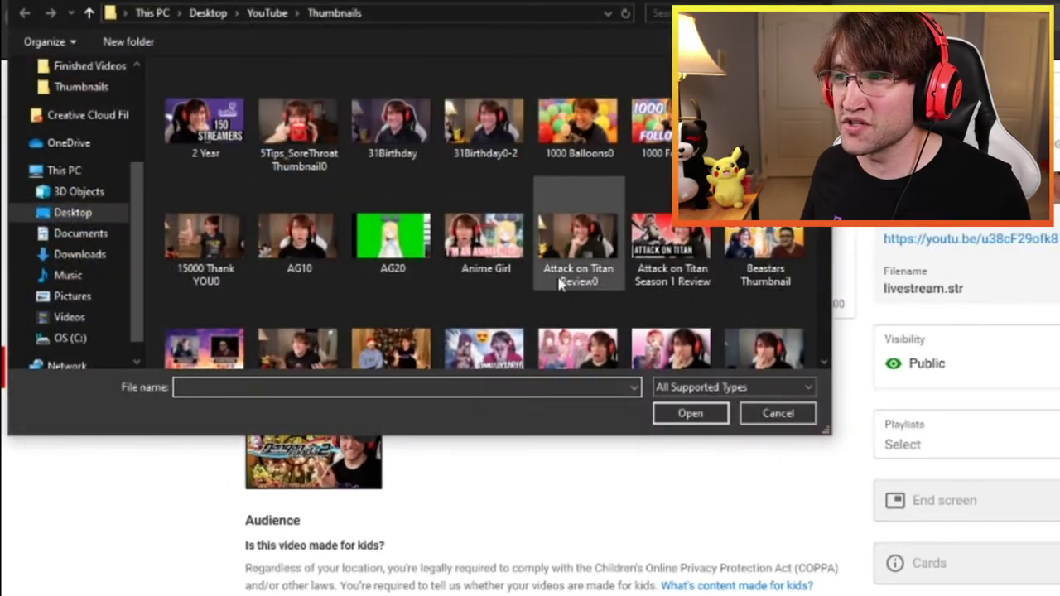
pyautogui.scroll(-10, 560, 284)
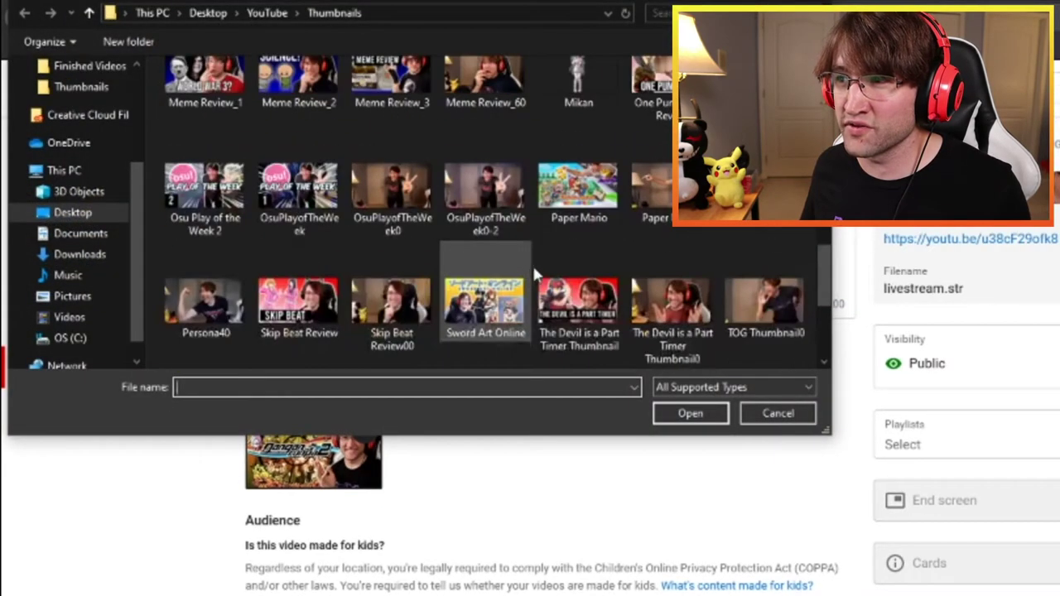
pyautogui.write('Persona40')
pyautogui.press('Return')
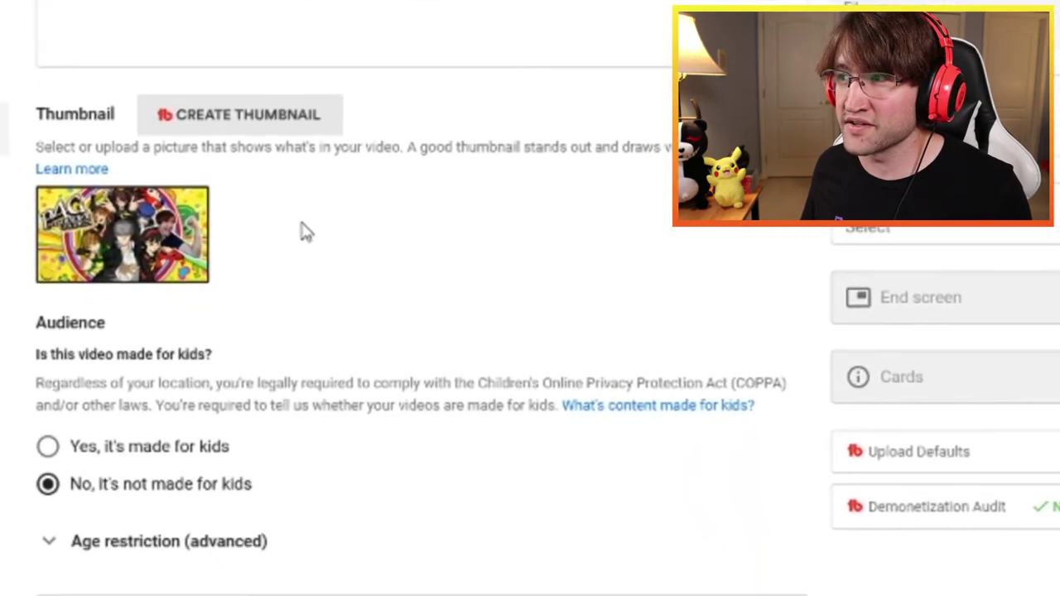
pyautogui.scroll(-2, 369, 358)
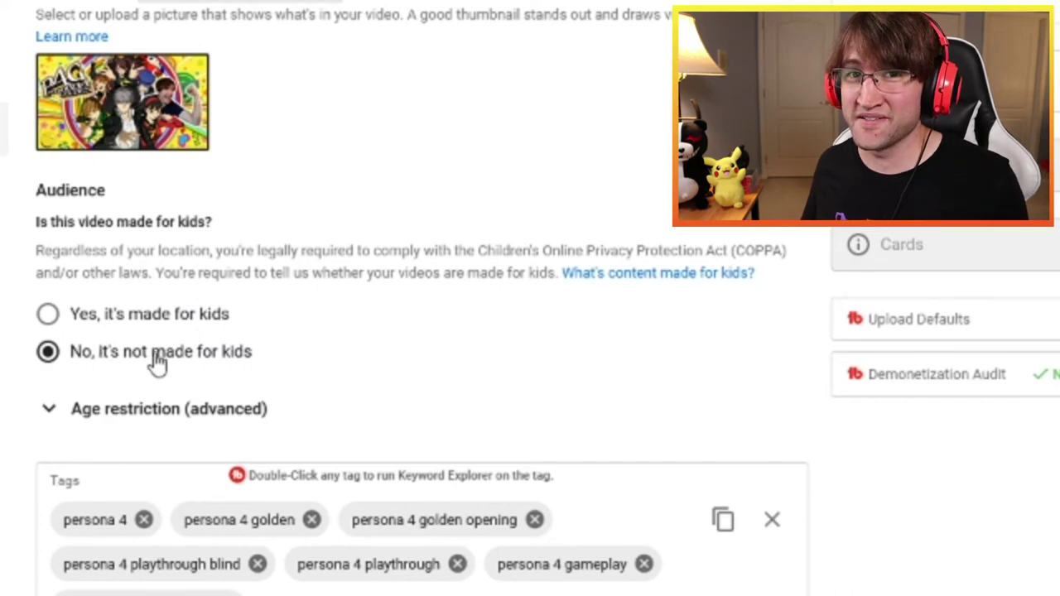
# Expand Age restriction (advanced), leaving the stream not age-restricted, and scroll to the extra options.
pyautogui.scroll(-1, 153, 348)
pyautogui.click(126, 325)
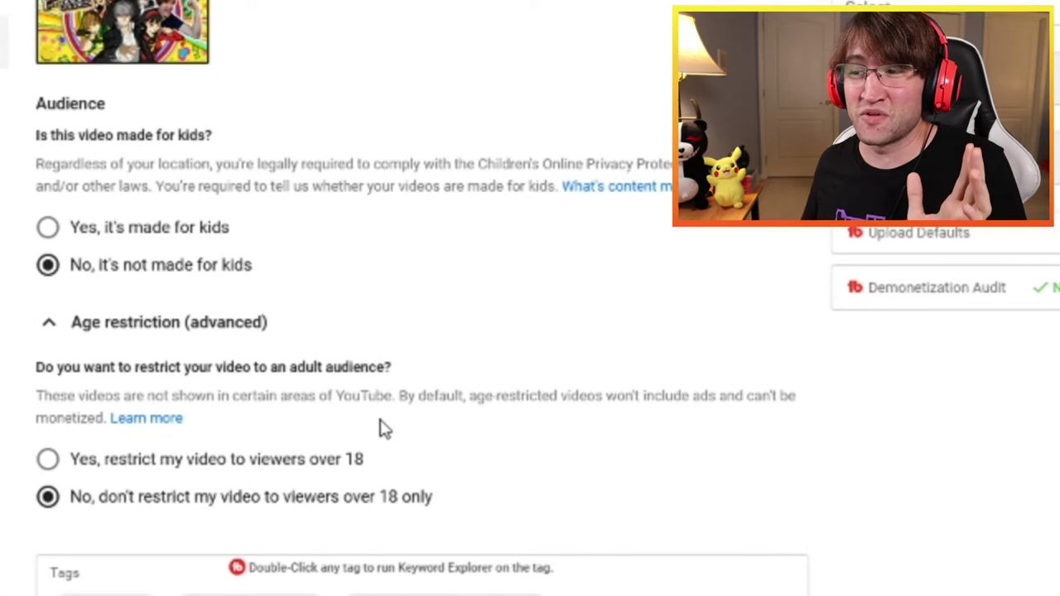
pyautogui.scroll(-1, 485, 395)
pyautogui.scroll(-1, 487, 395)
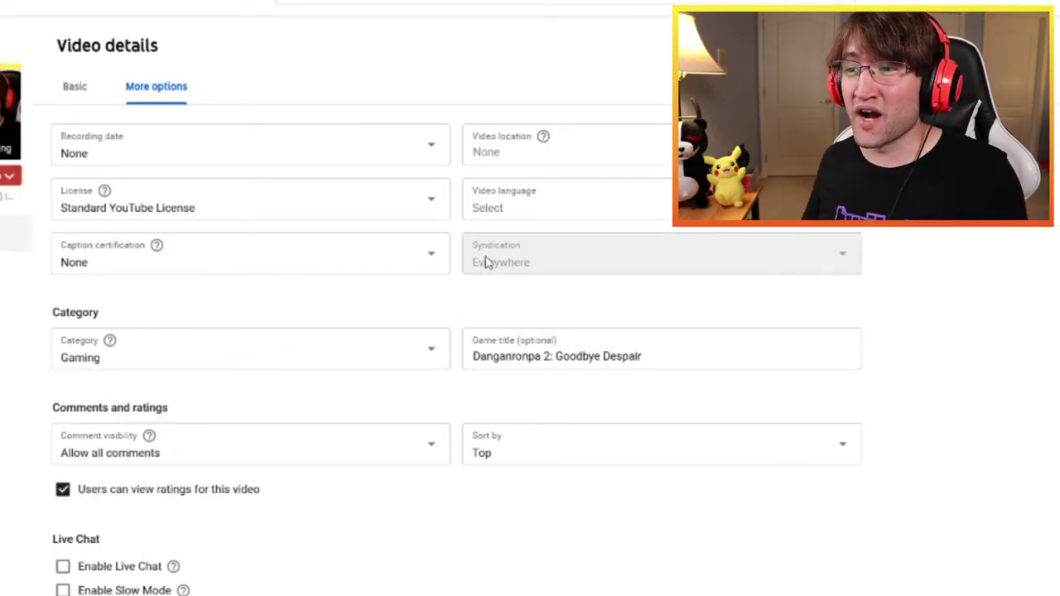
# Keep Gaming as the category, check the game title field, and save the details.
pyautogui.click(433, 351)
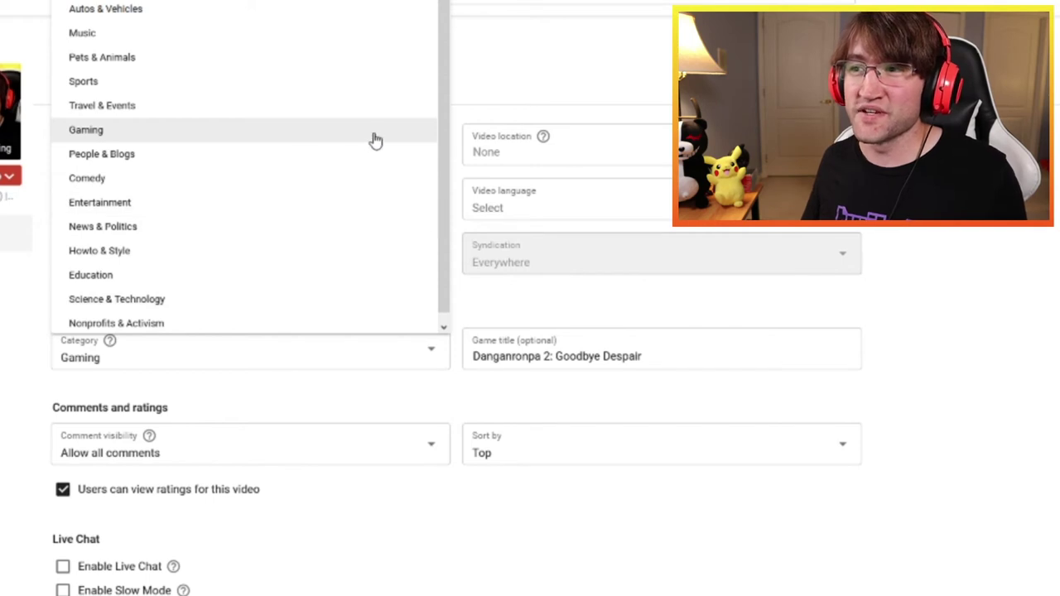
pyautogui.click(476, 286)
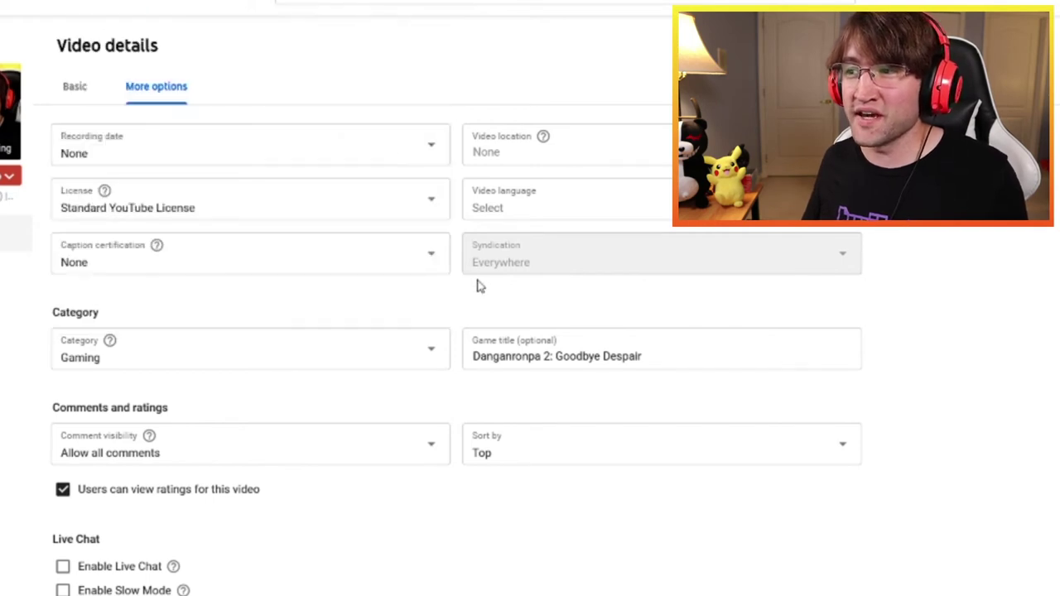
pyautogui.click(695, 356)
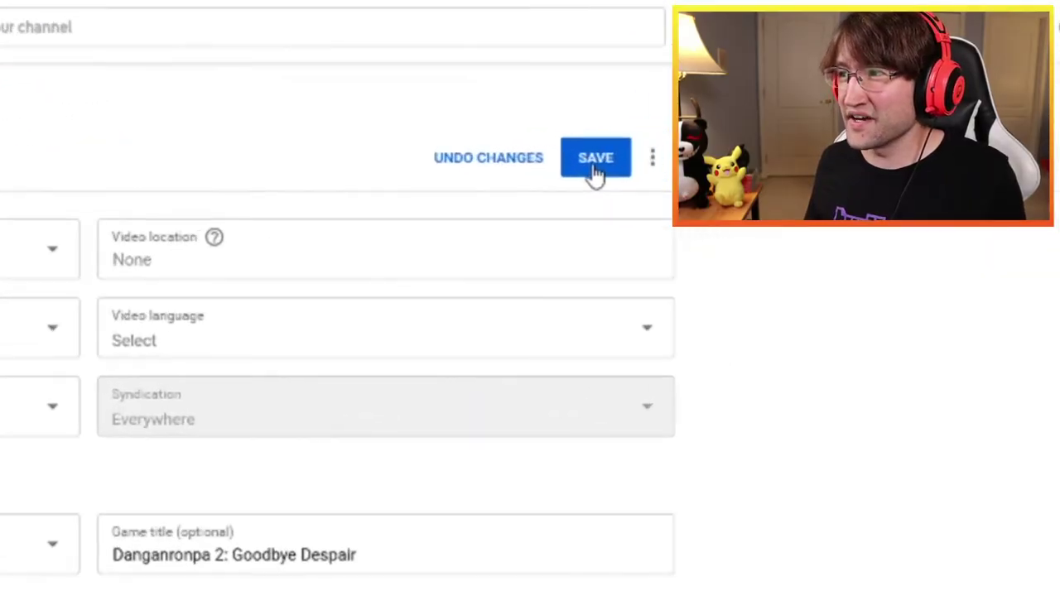
pyautogui.click(596, 159)
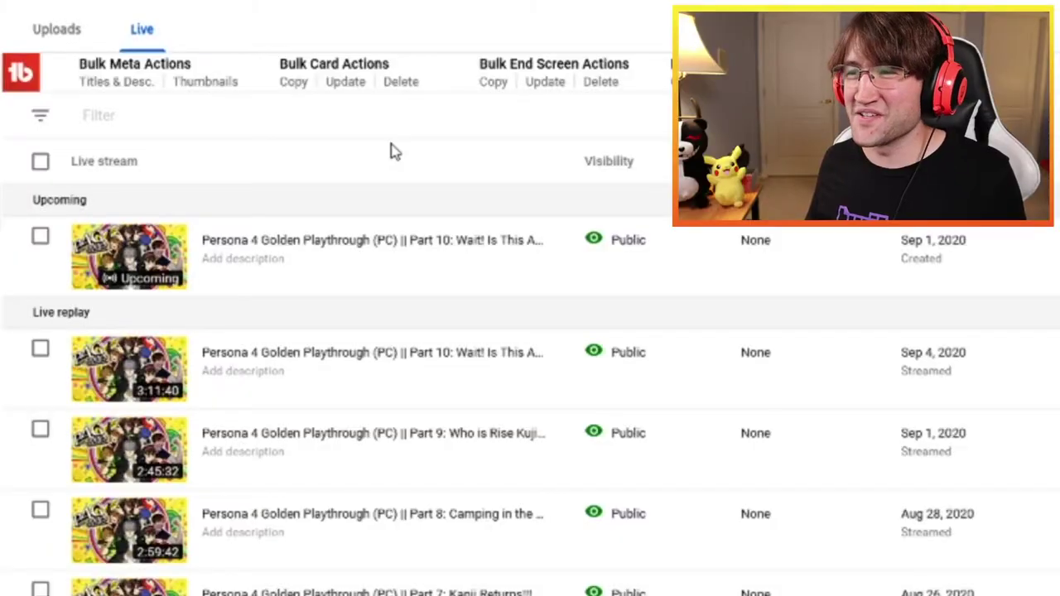
# Open the upcoming stream in the Live Dashboard.
pyautogui.moveTo(326, 239)
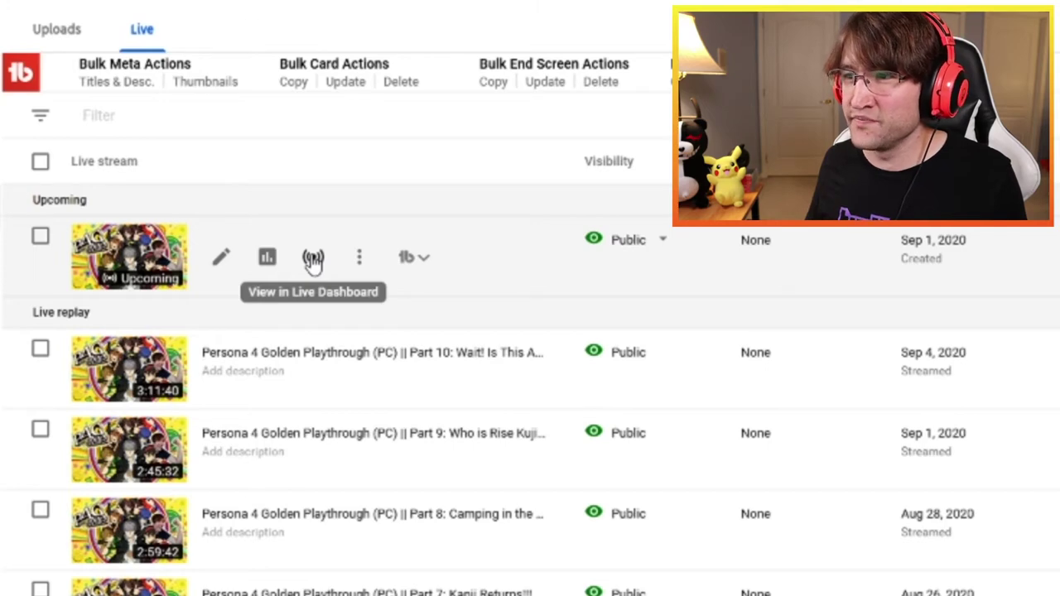
pyautogui.click(313, 259)
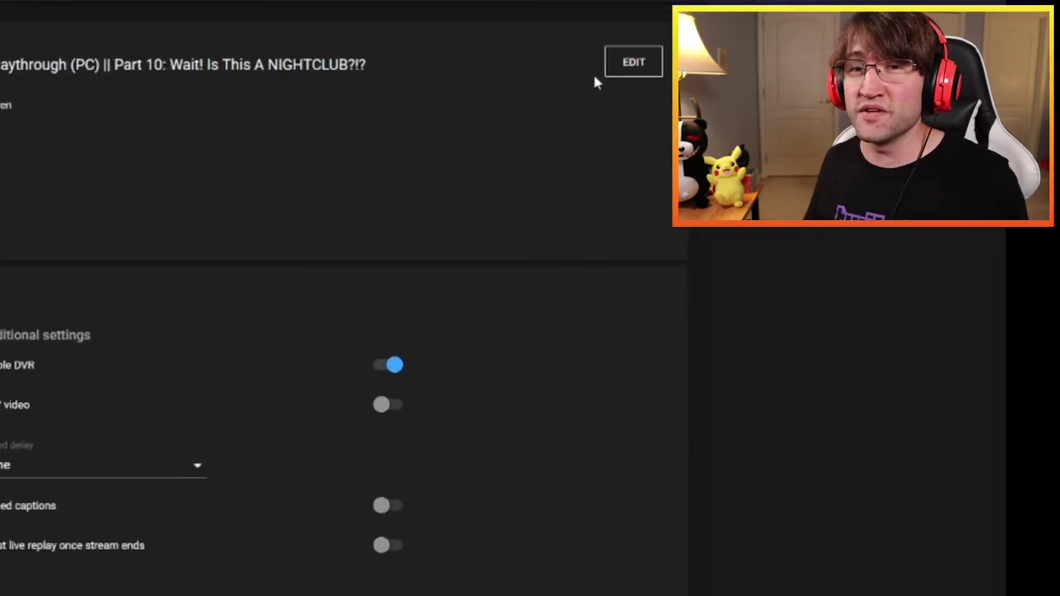
# Edit the stream's settings, filling in the description and choosing Public visibility.
pyautogui.click(633, 67)
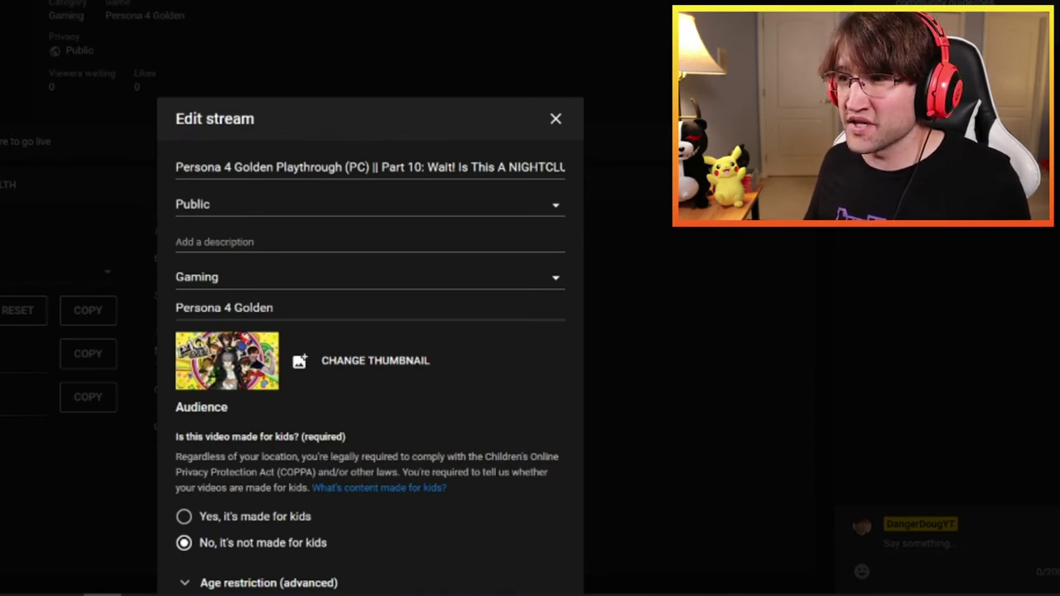
pyautogui.click(237, 241)
pyautogui.scroll(-2, 236, 234)
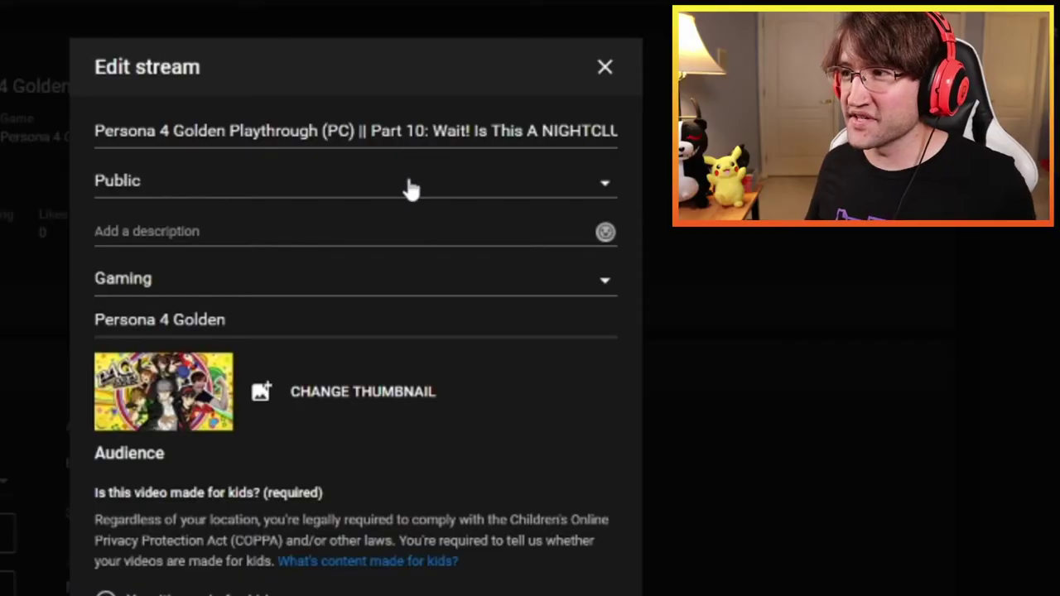
pyautogui.click(586, 183)
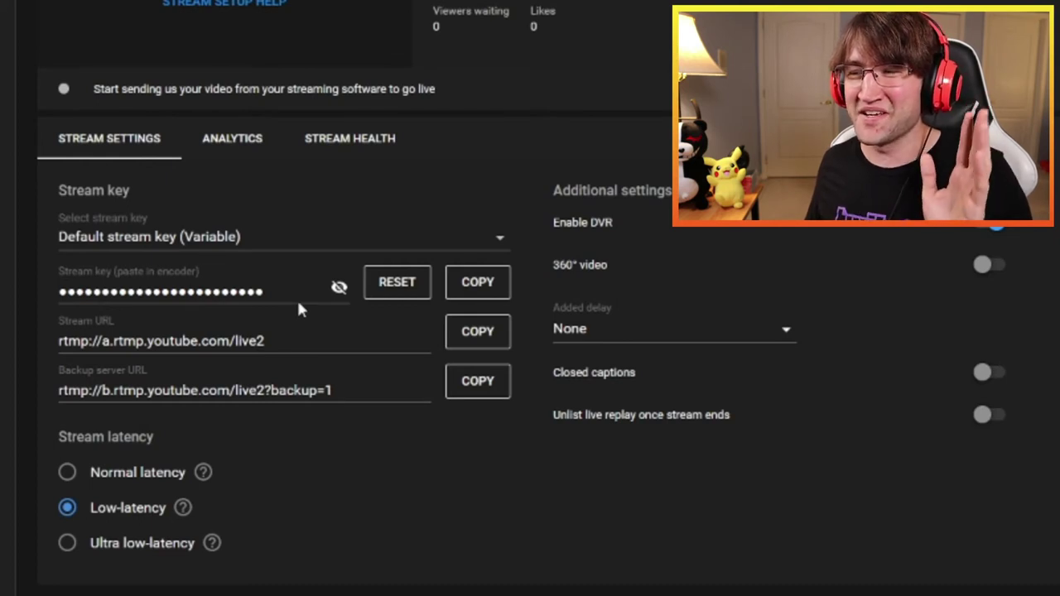
# Copy the stream key and bring the OBS window to the front.
pyautogui.click(472, 286)
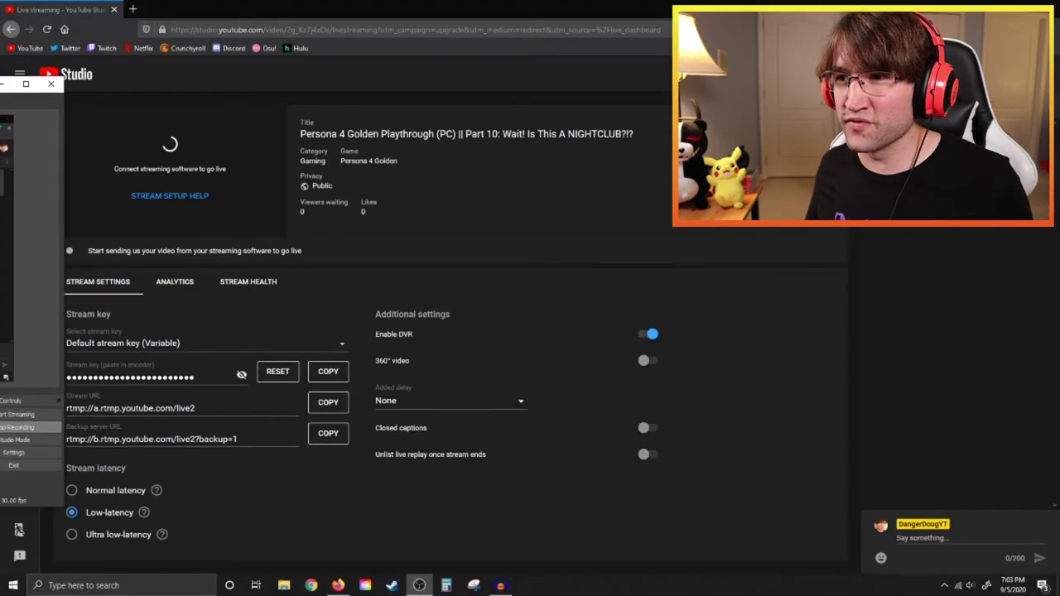
pyautogui.click(419, 585)
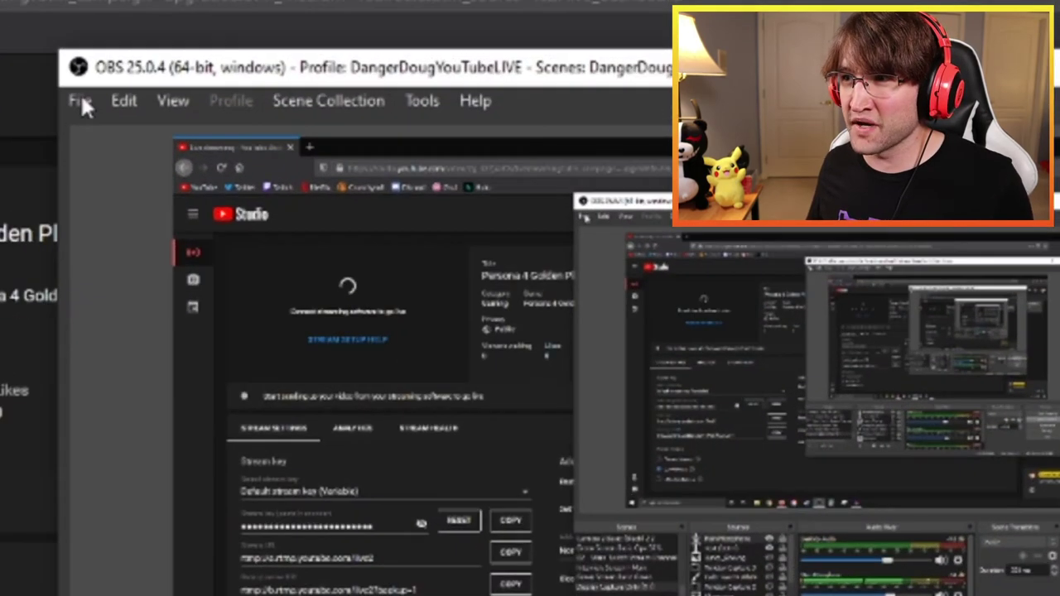
# Set OBS's stream service to YouTube / YouTube Gaming, paste the new stream key, and apply.
pyautogui.click(398, 75)
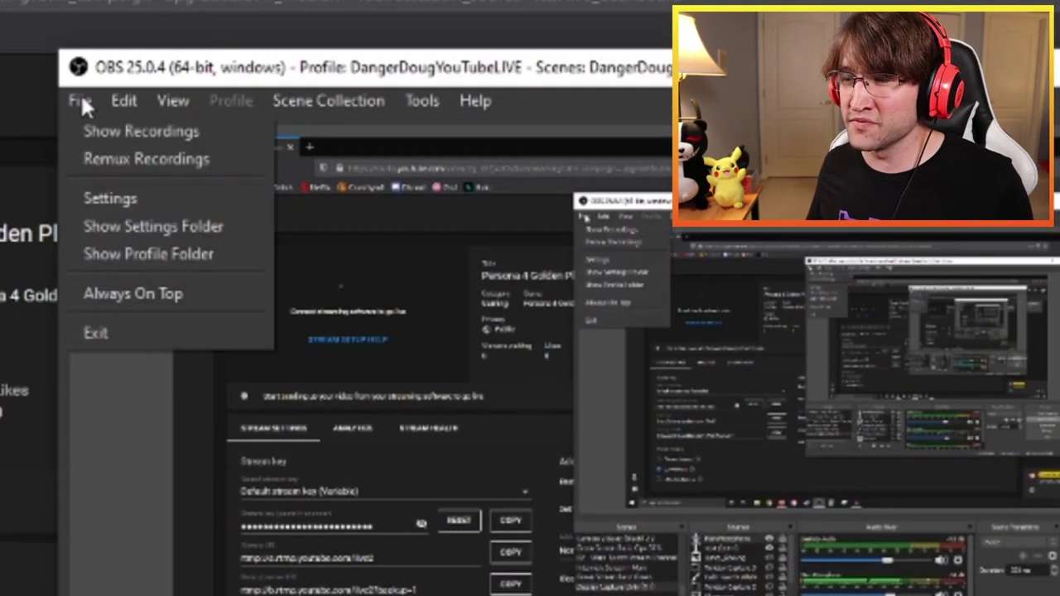
pyautogui.click(84, 195)
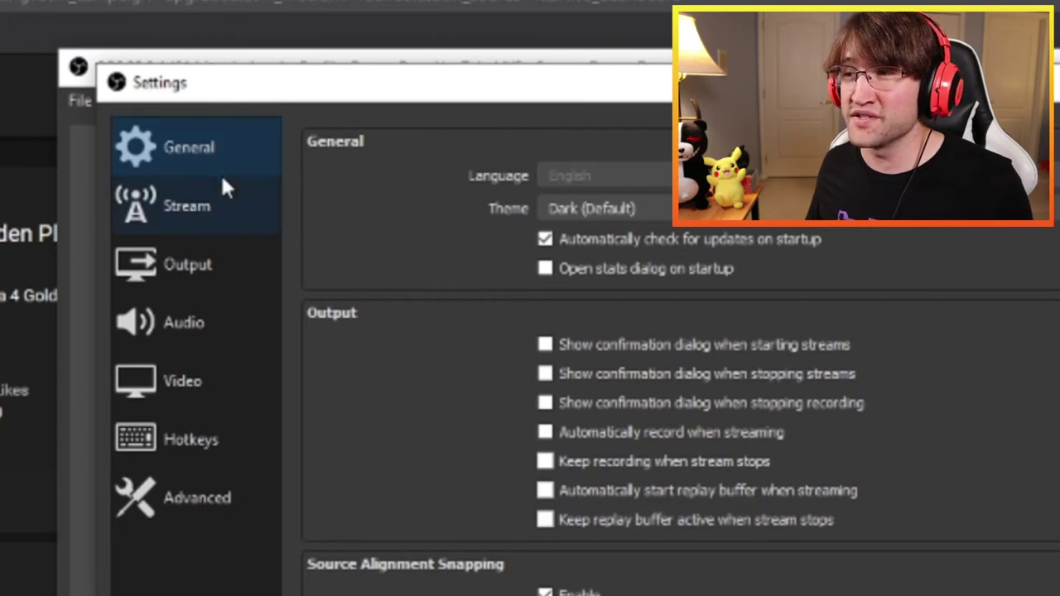
pyautogui.click(222, 209)
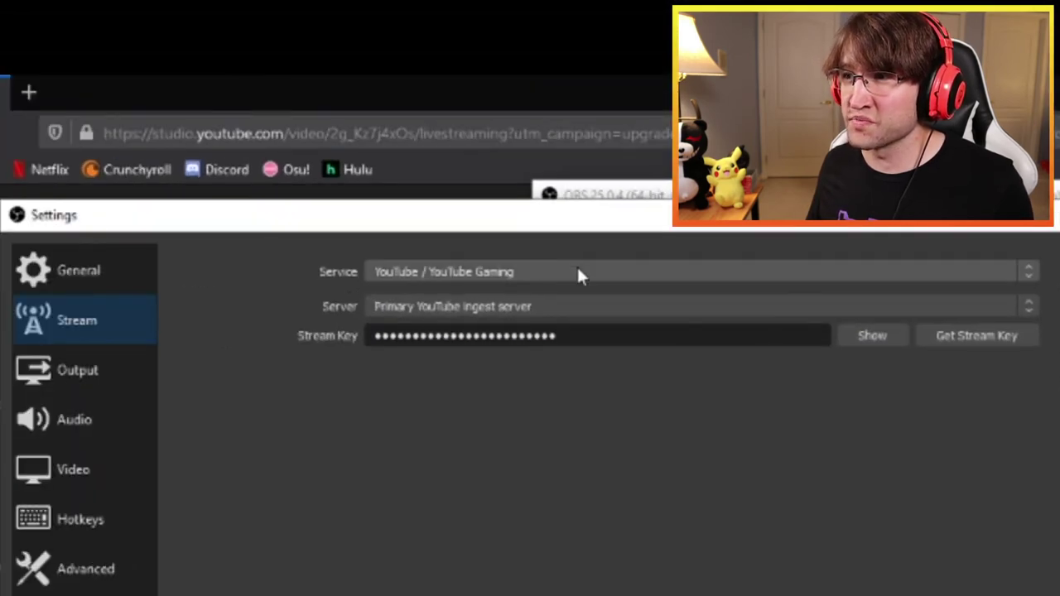
pyautogui.click(578, 273)
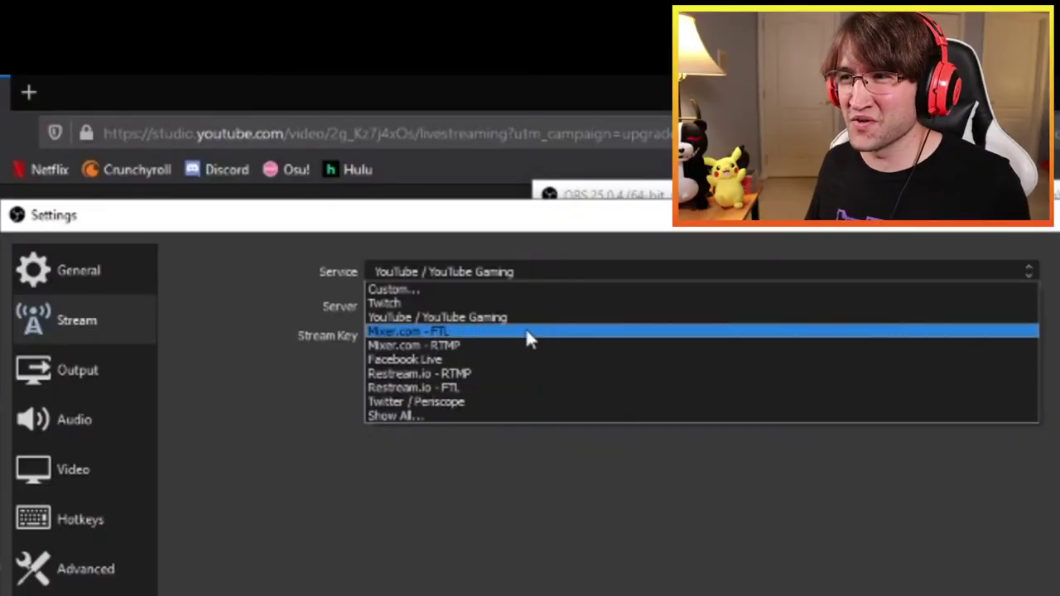
pyautogui.click(517, 315)
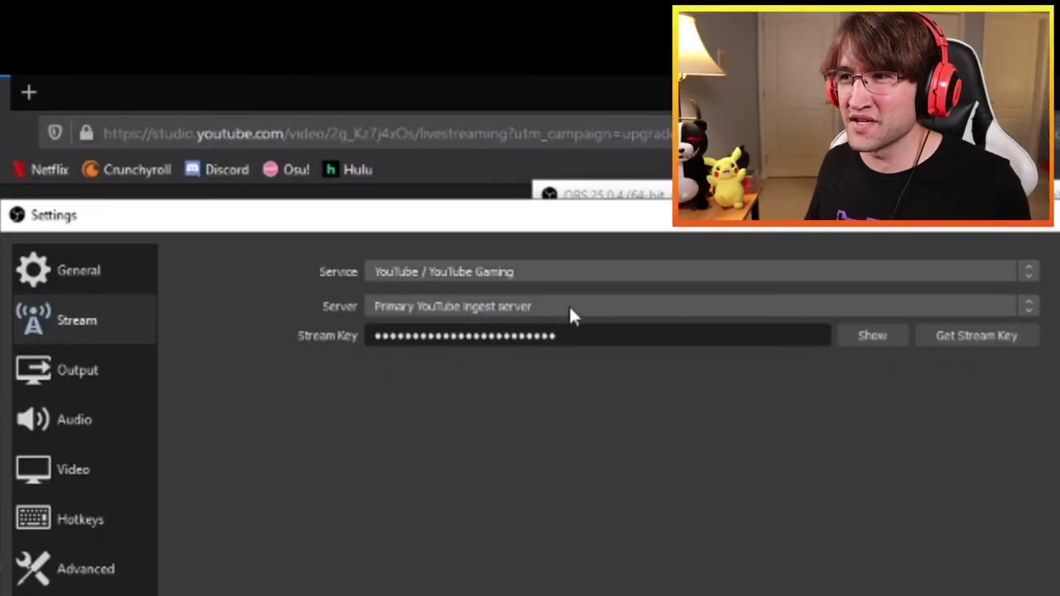
pyautogui.moveTo(556, 335); pyautogui.dragTo(358, 343)
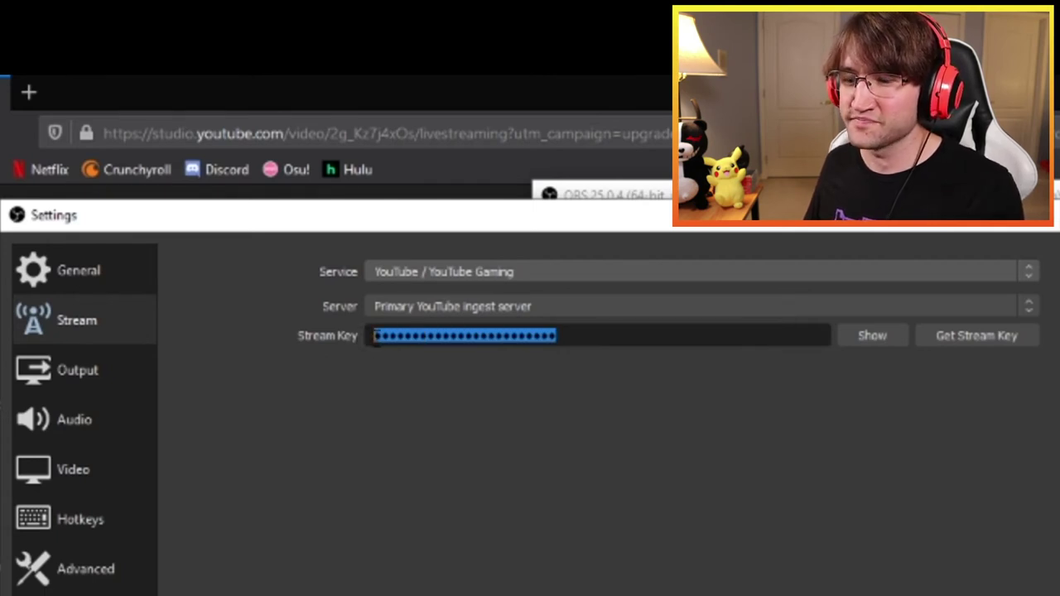
pyautogui.hotkey('ctrl', 'v')
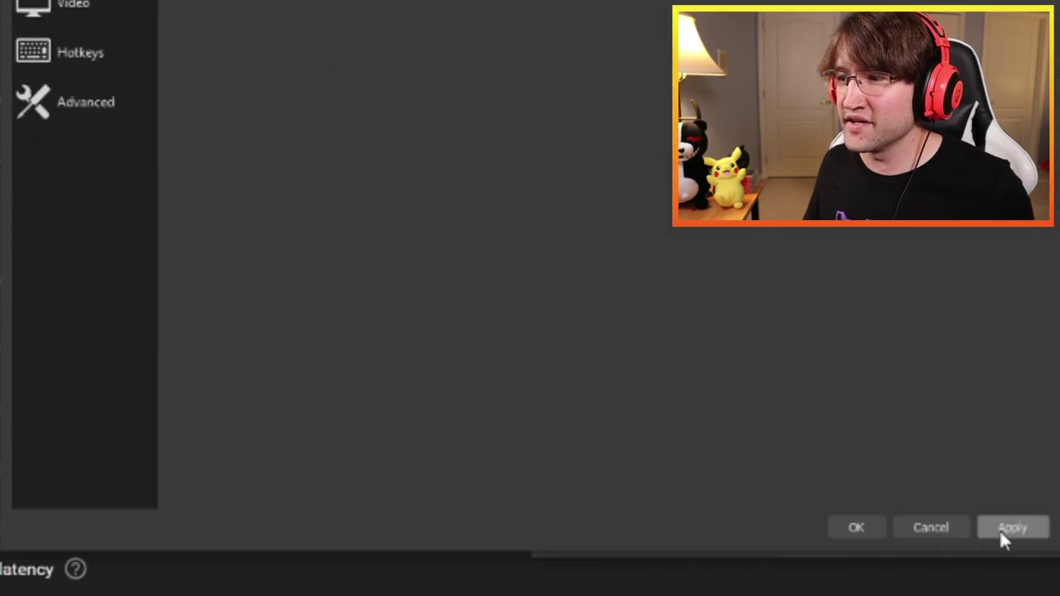
pyautogui.click(1000, 529)
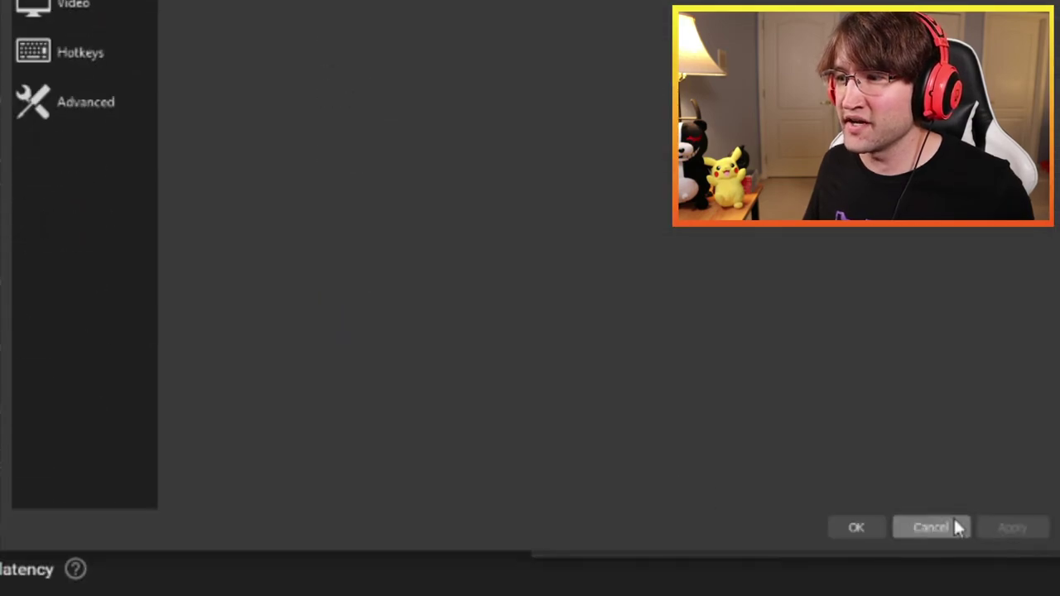
# Close OBS settings with OK, then try adding Main Camera as a video capture source but cancel.
pyautogui.click(858, 528)
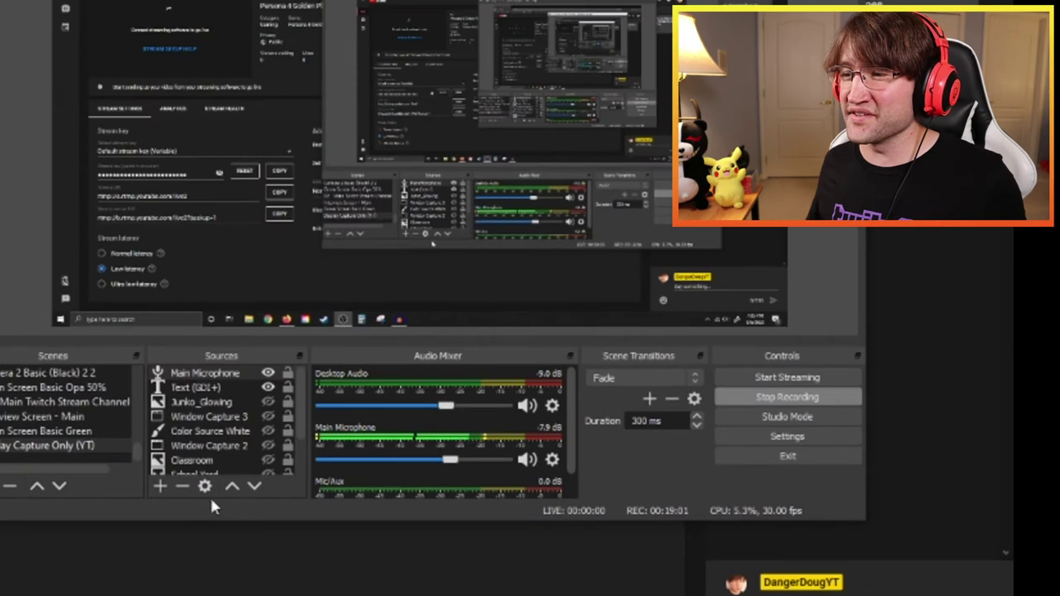
pyautogui.click(161, 487)
pyautogui.click(248, 400)
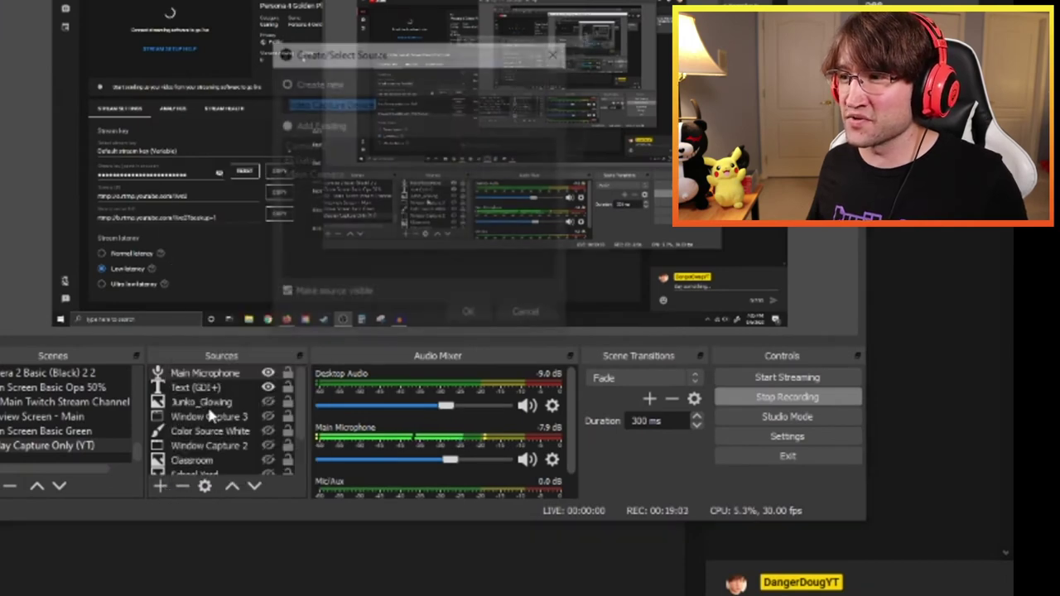
pyautogui.click(325, 179)
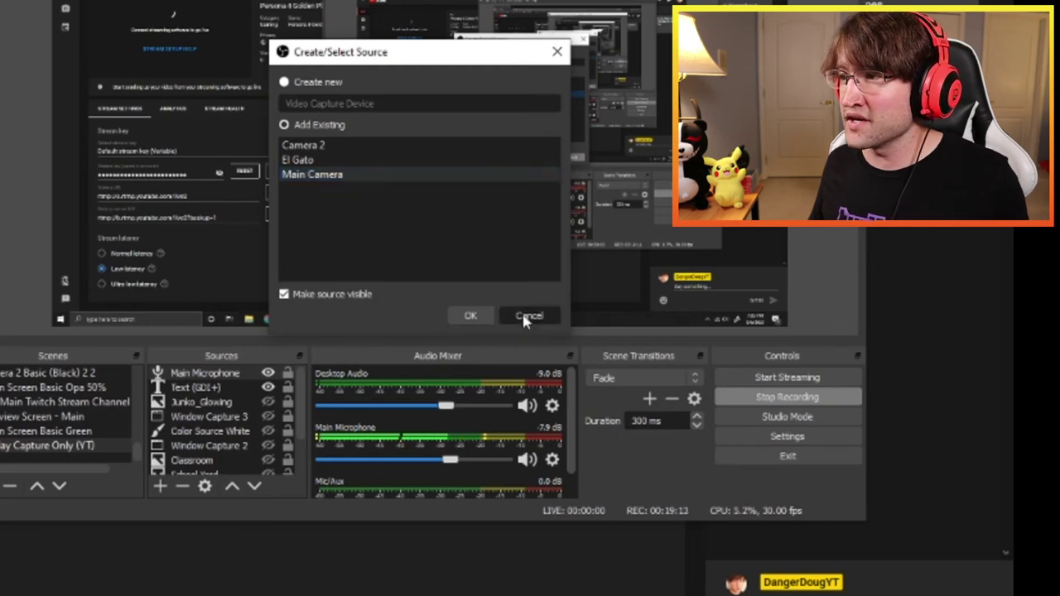
pyautogui.click(527, 317)
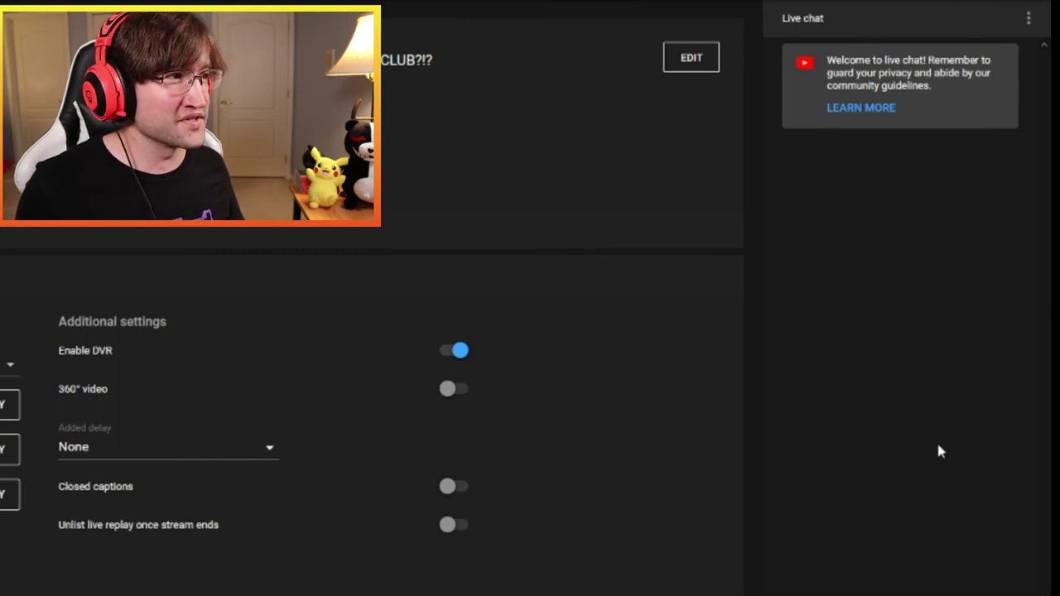
pyautogui.click(752, 534)
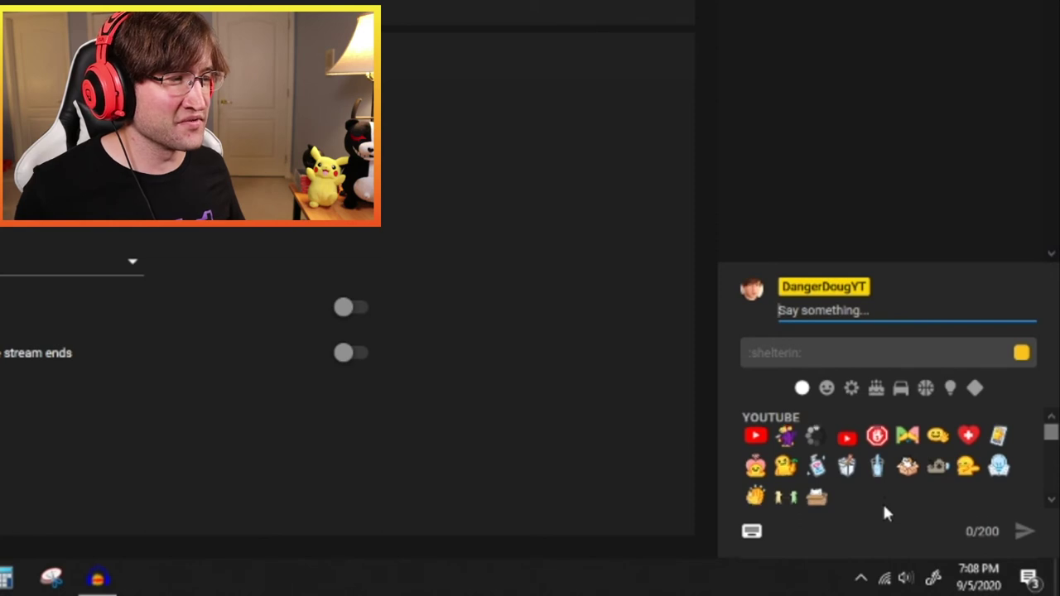
pyautogui.scroll(-3, 884, 508)
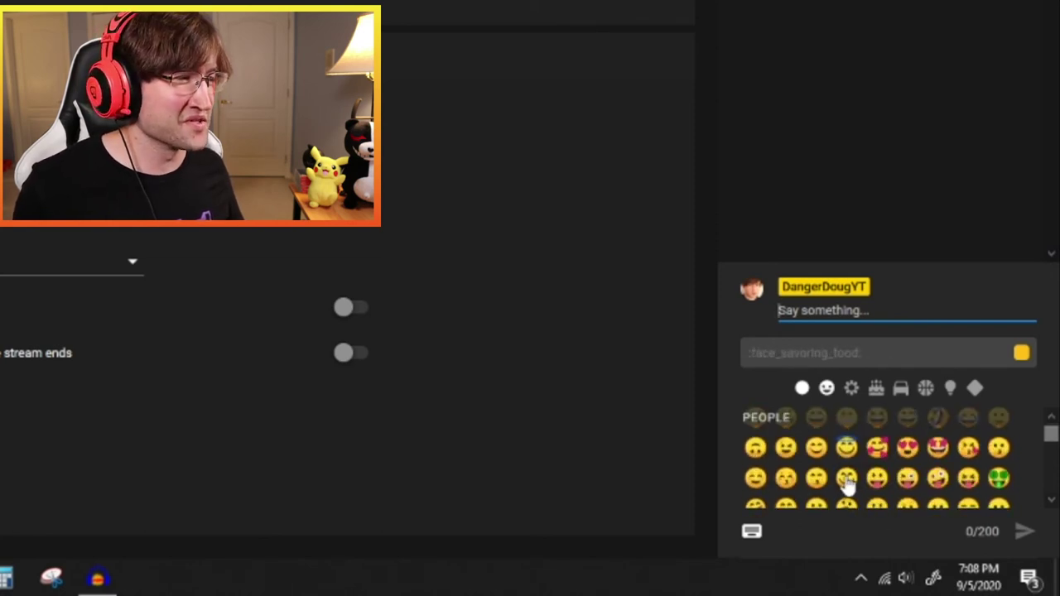
pyautogui.scroll(-1, 847, 487)
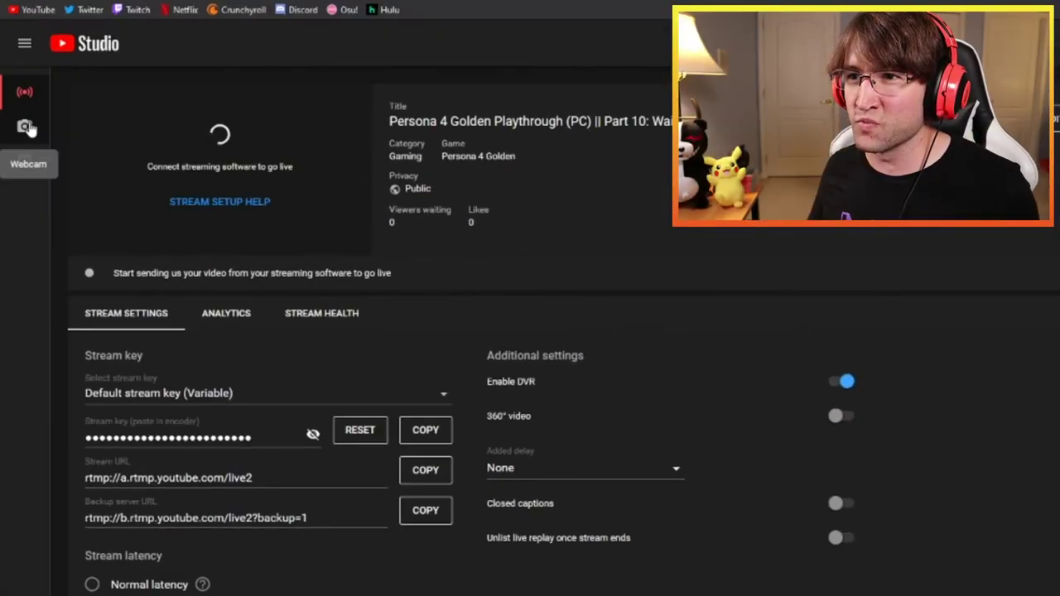
# Switch to webcam live streaming, then view the Manage list showing no upcoming streams.
pyautogui.click(26, 127)
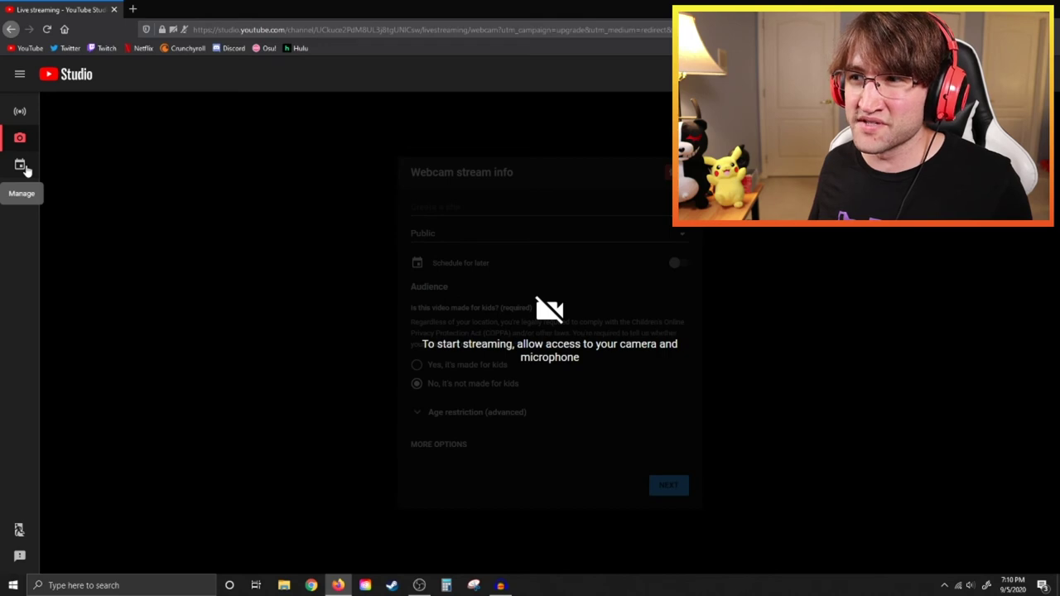
pyautogui.click(22, 166)
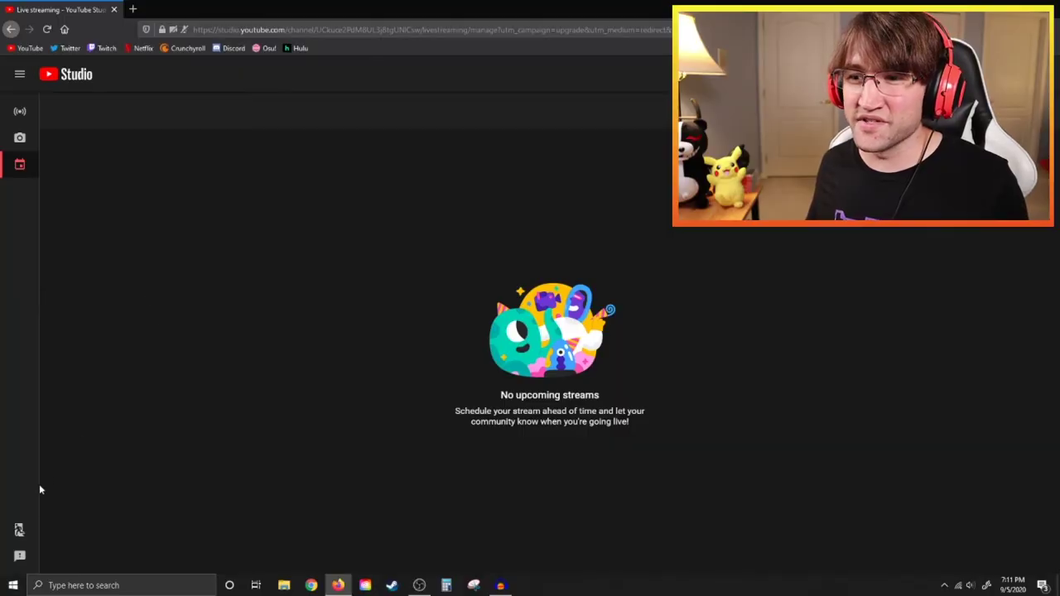
# Open the Classic Streaming page announcing Live Control Room.
pyautogui.click(21, 530)
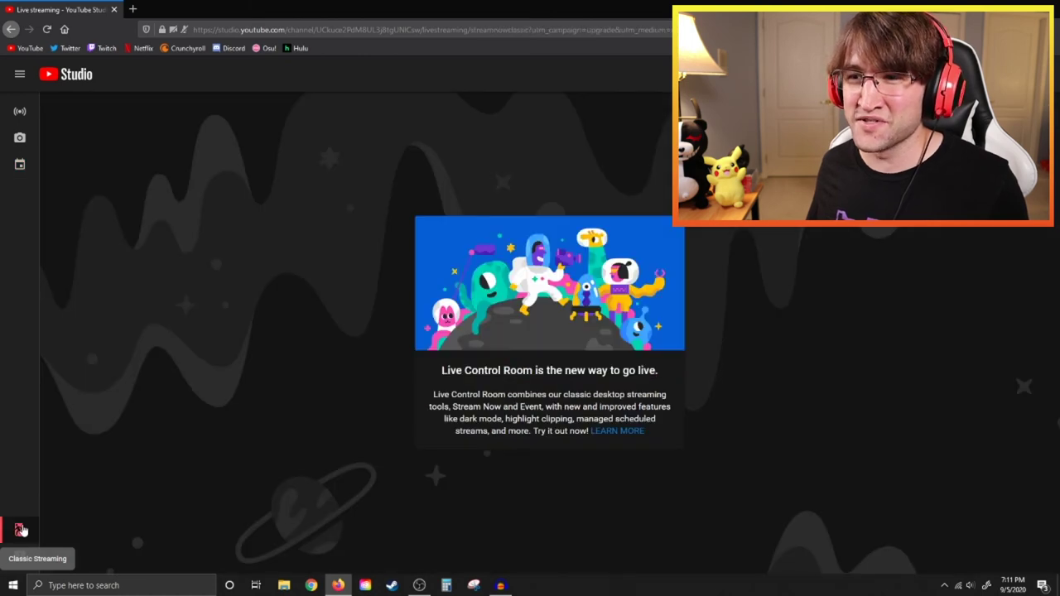